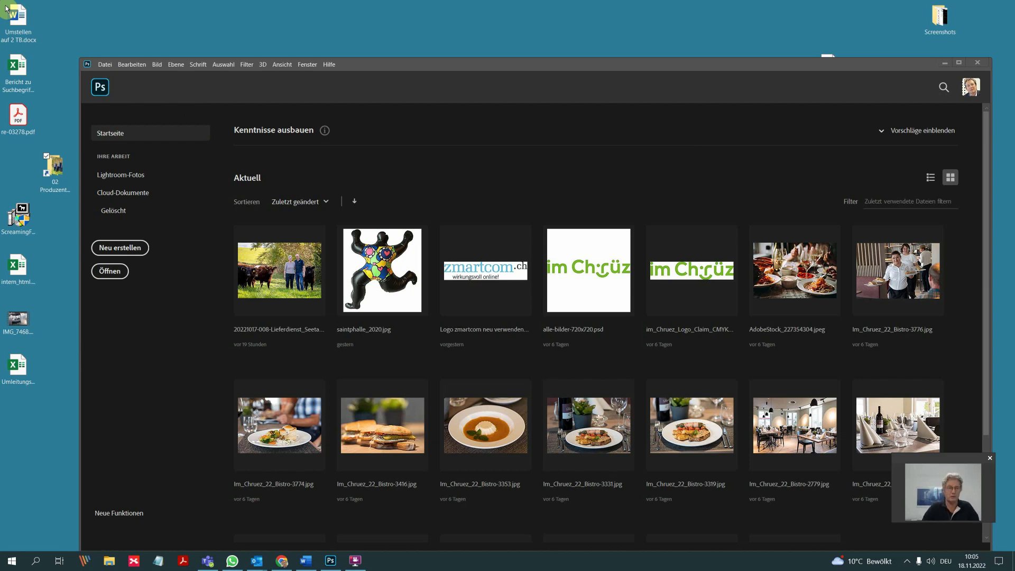
- Create a new 1200 x 868 pixel RGB document at 72 pixels per inch with a transparent background
left_click(105, 64)
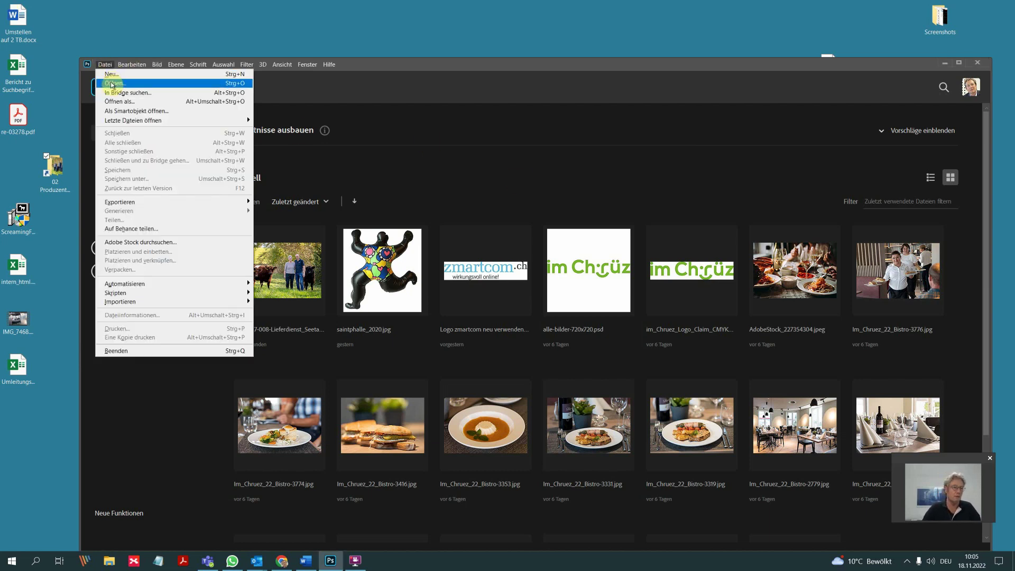
left_click(112, 74)
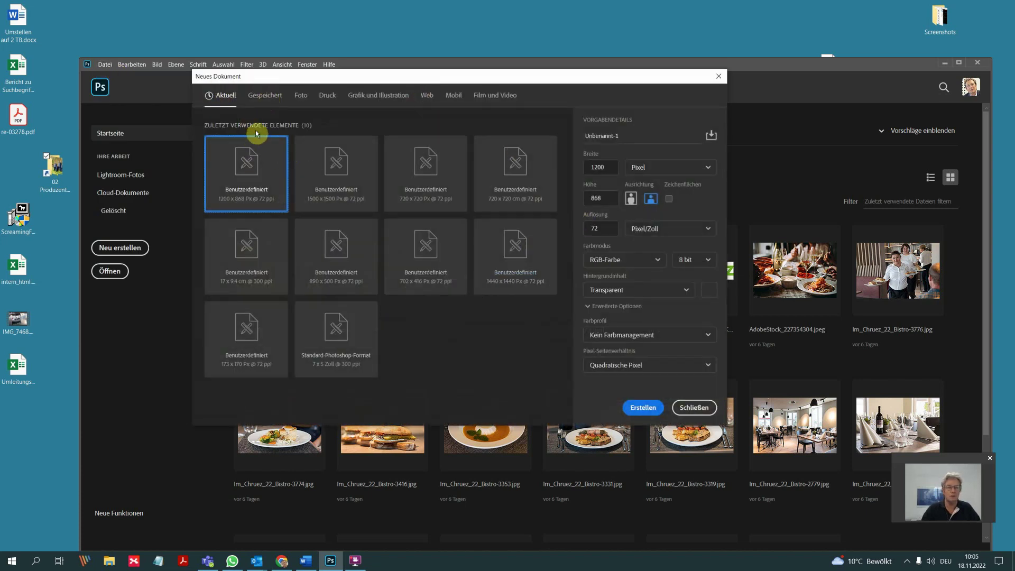
left_click(609, 166)
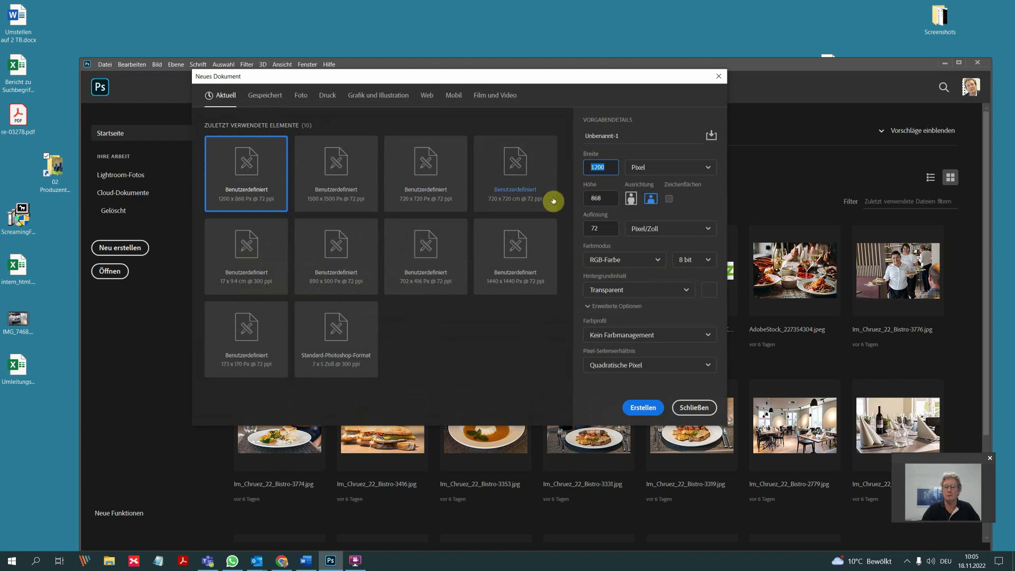
left_click(609, 228)
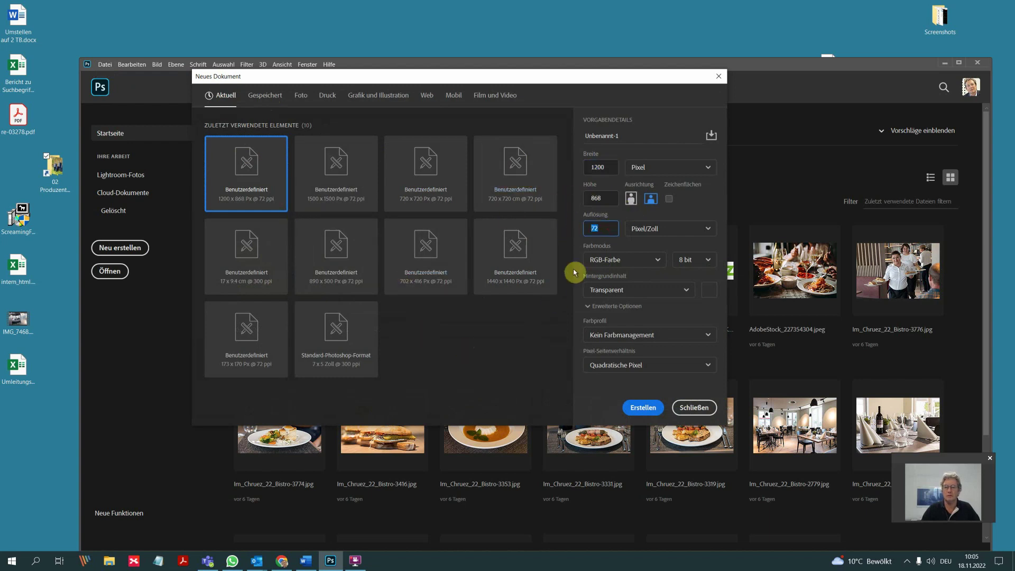
left_click(650, 408)
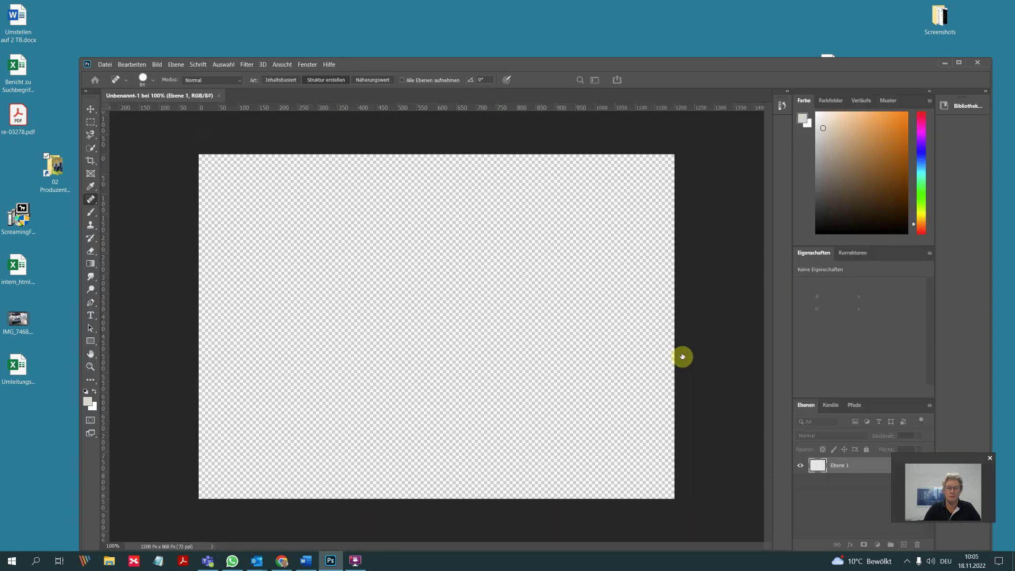
left_click(106, 67)
left_click(132, 85)
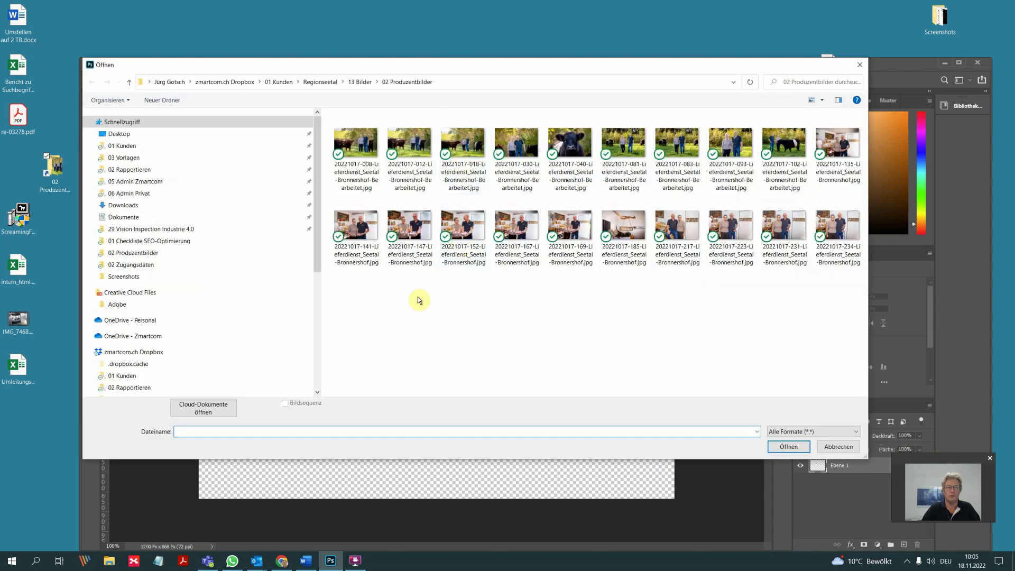
left_click(581, 146)
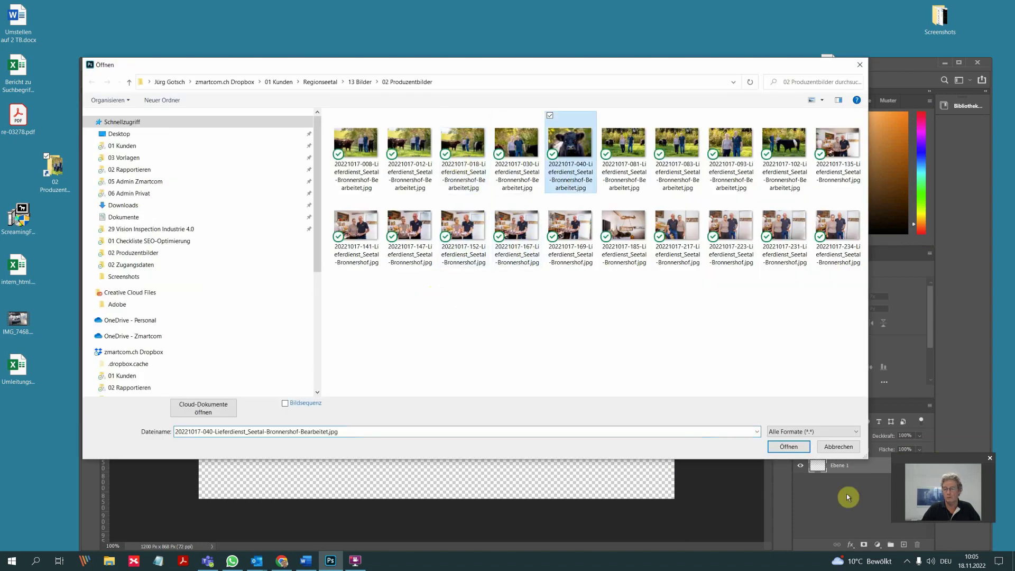
left_click(787, 448)
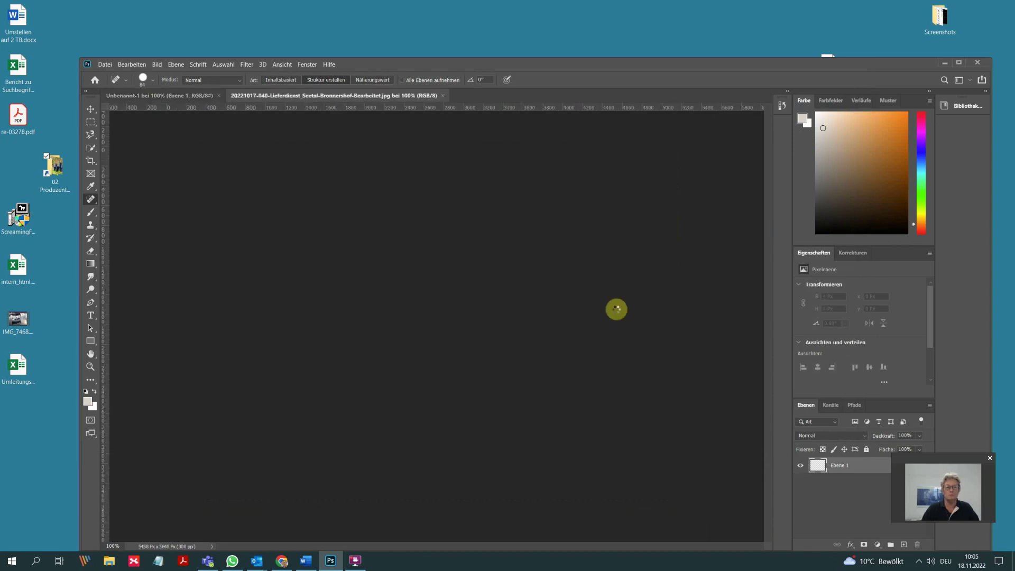
- Copy the entire cow photo and paste it into the Unbenannt-1 document
key("ctrl+a")
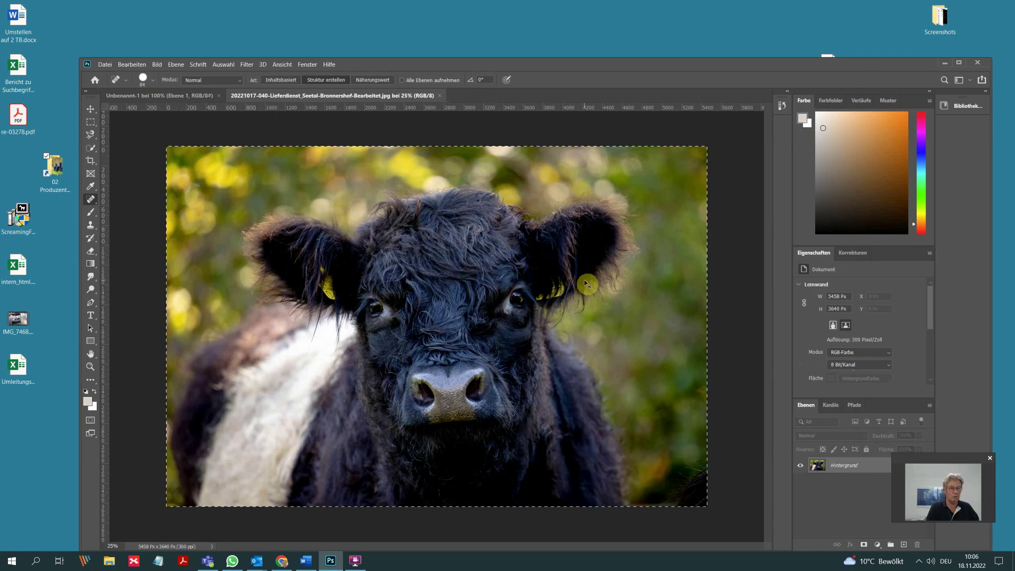
left_click(161, 95)
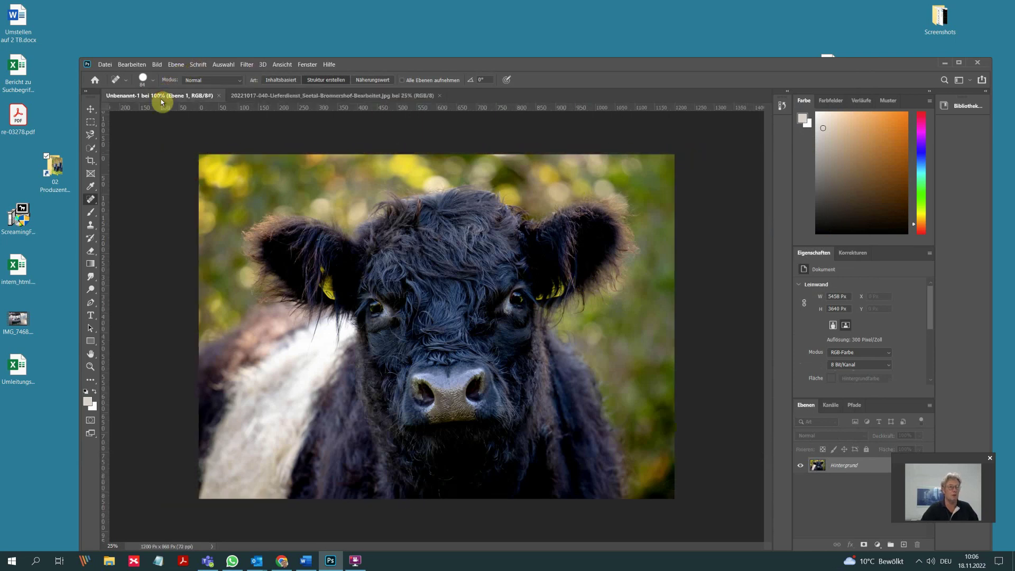
key("ctrl+v")
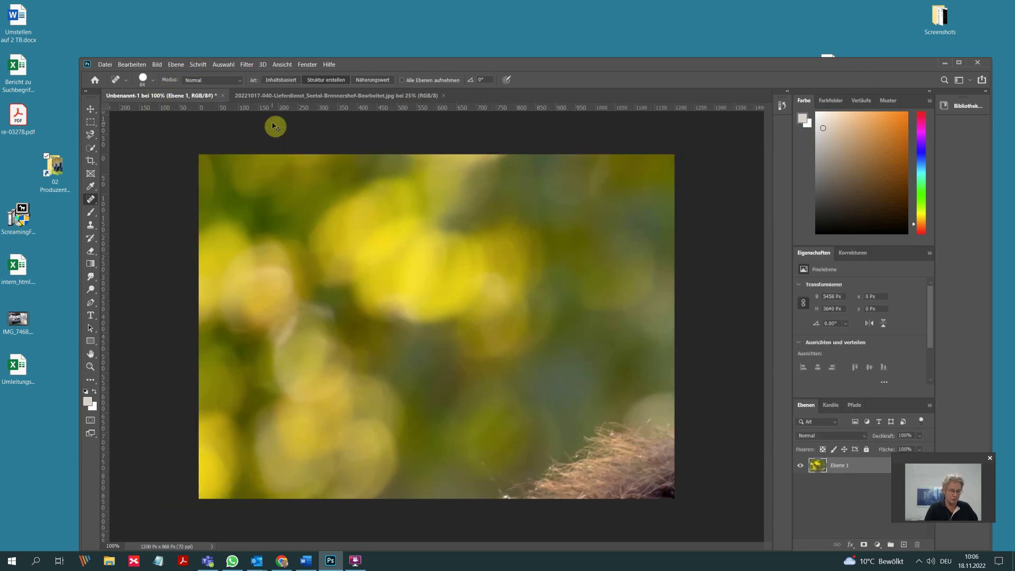
- Scale the pasted cow photo proportionally to about 25.3% and position it so the cow's head is centred and the canvas is fully covered
key("ctrl+t")
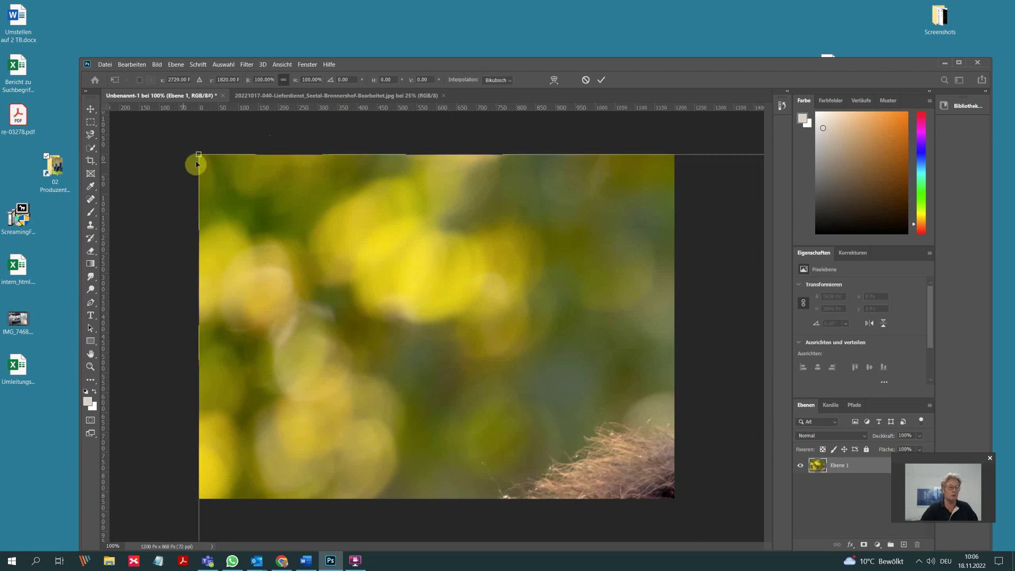
left_click_drag(196, 154, 215, 229)
left_click_drag(137, 169, 322, 408)
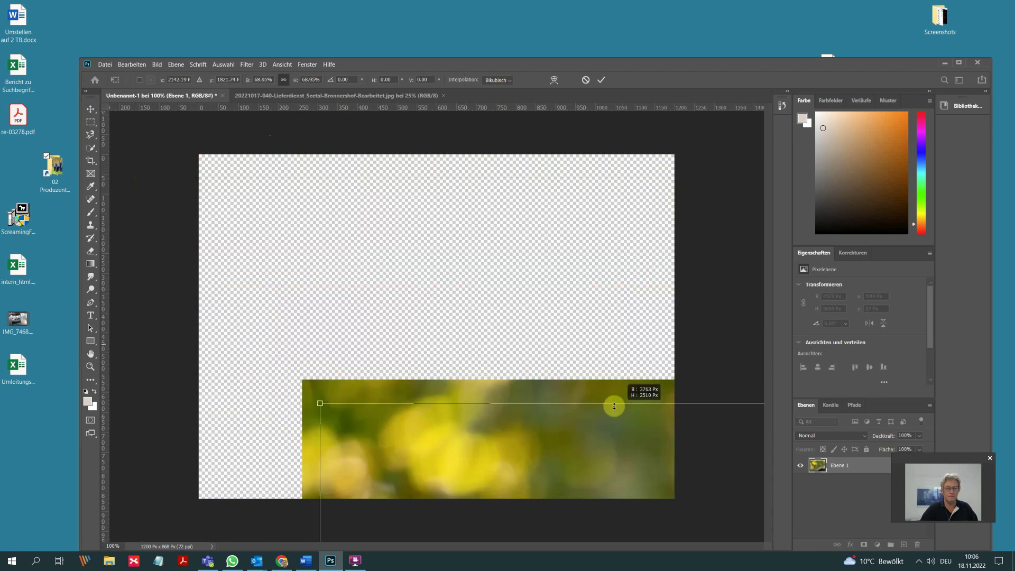
left_click_drag(659, 465, 499, 207)
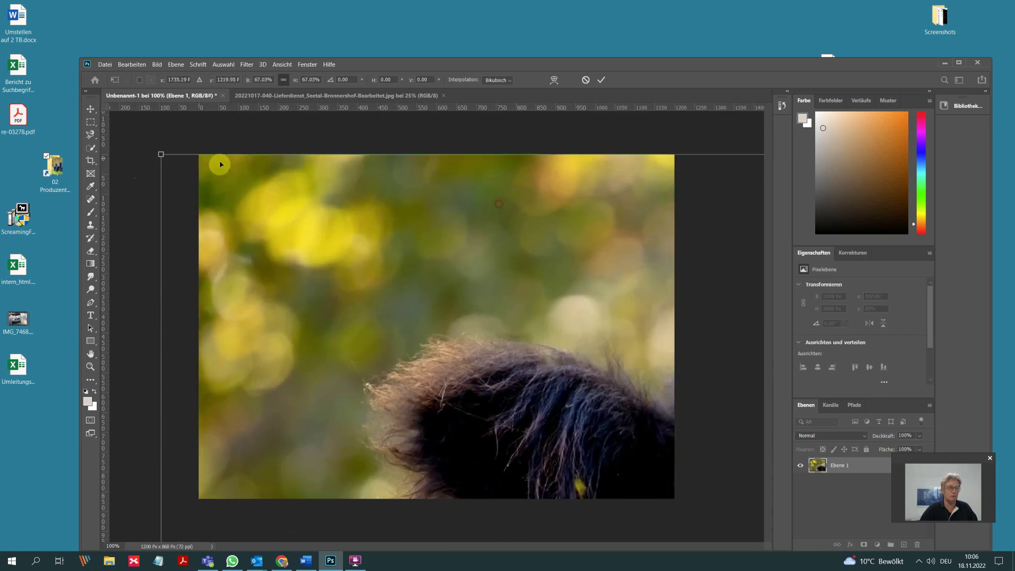
left_click_drag(161, 153, 299, 225)
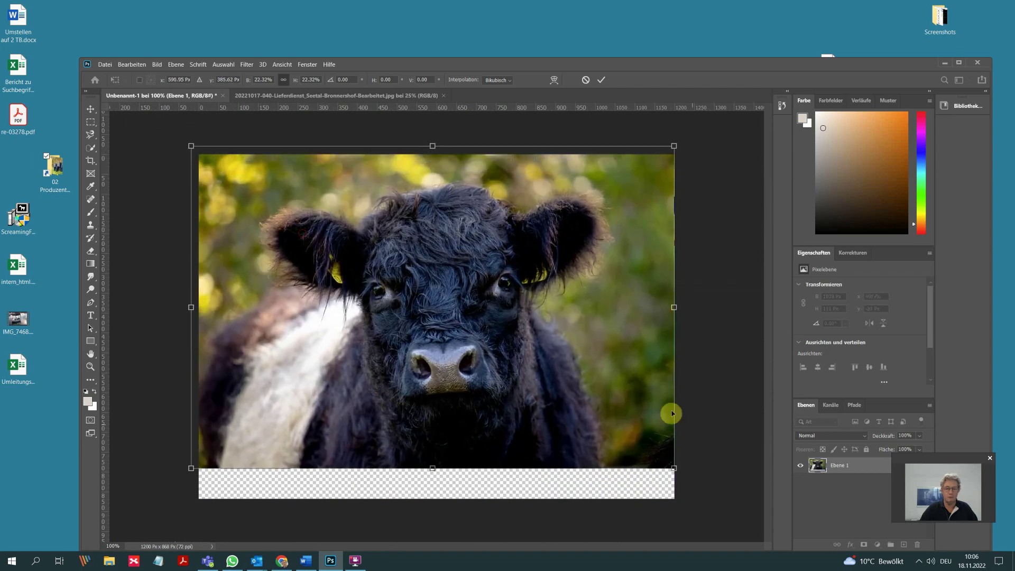
left_click_drag(672, 468, 725, 526)
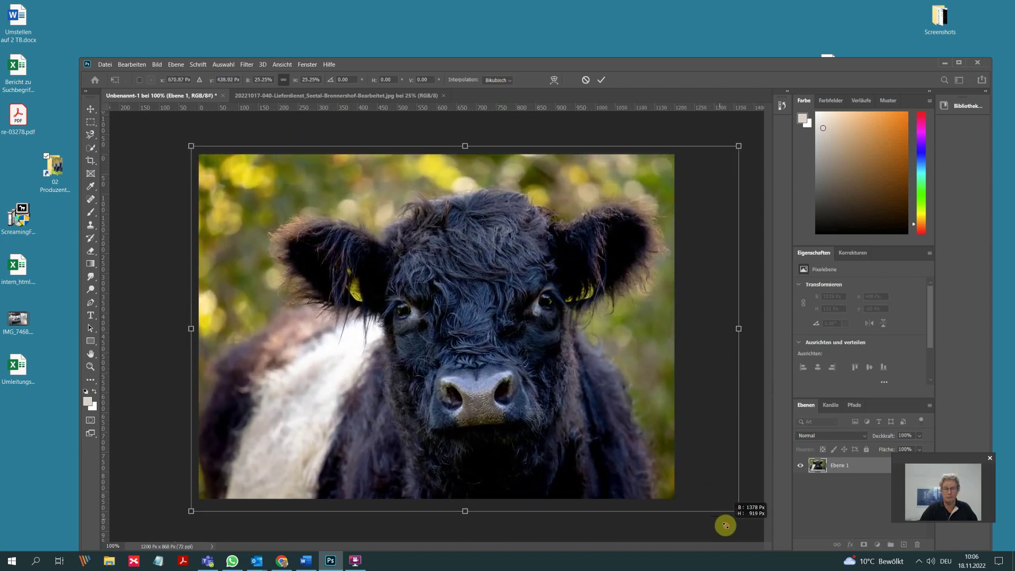
left_click_drag(607, 411, 583, 407)
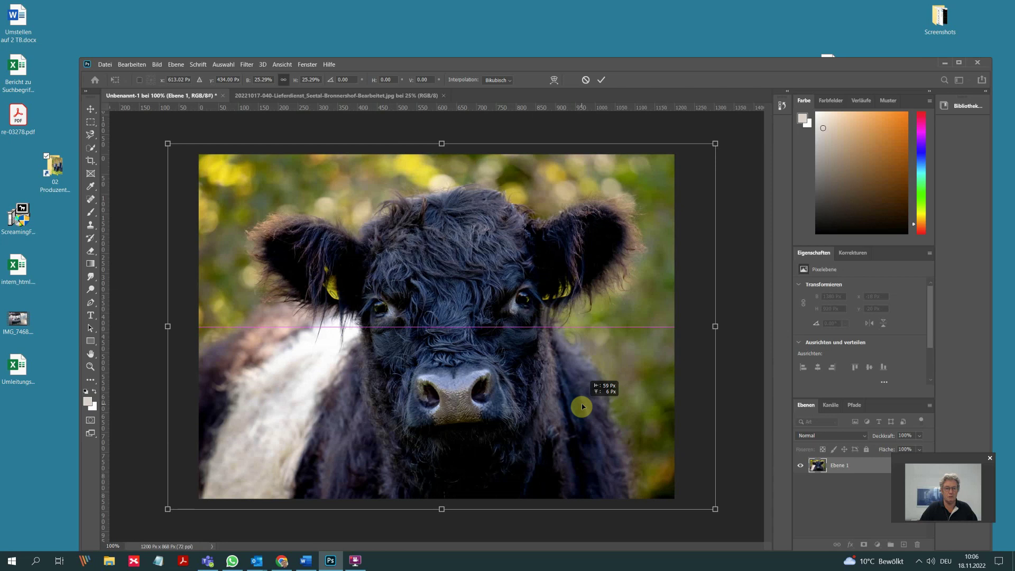
left_click(599, 88)
key("j")
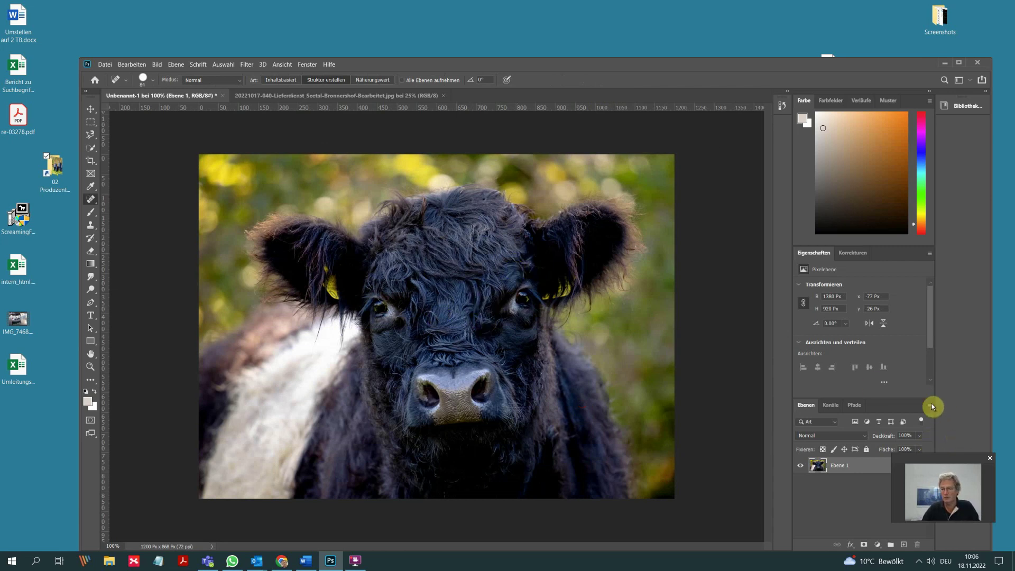
- Reposition the program window so the layer controls are reachable, and add an empty layer above the cow photo
left_click_drag(957, 451, 951, 509)
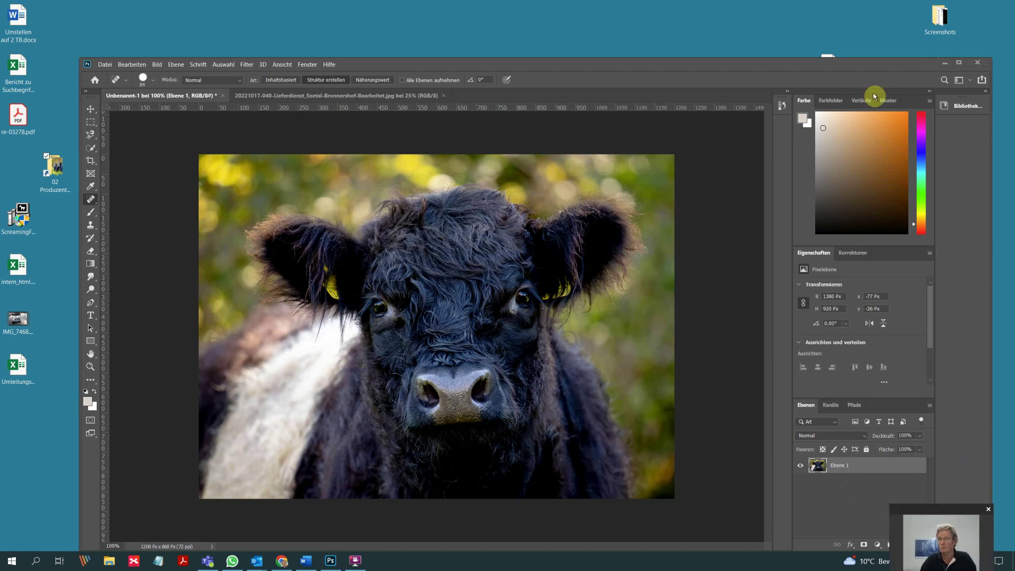
left_click_drag(738, 61, 682, 17)
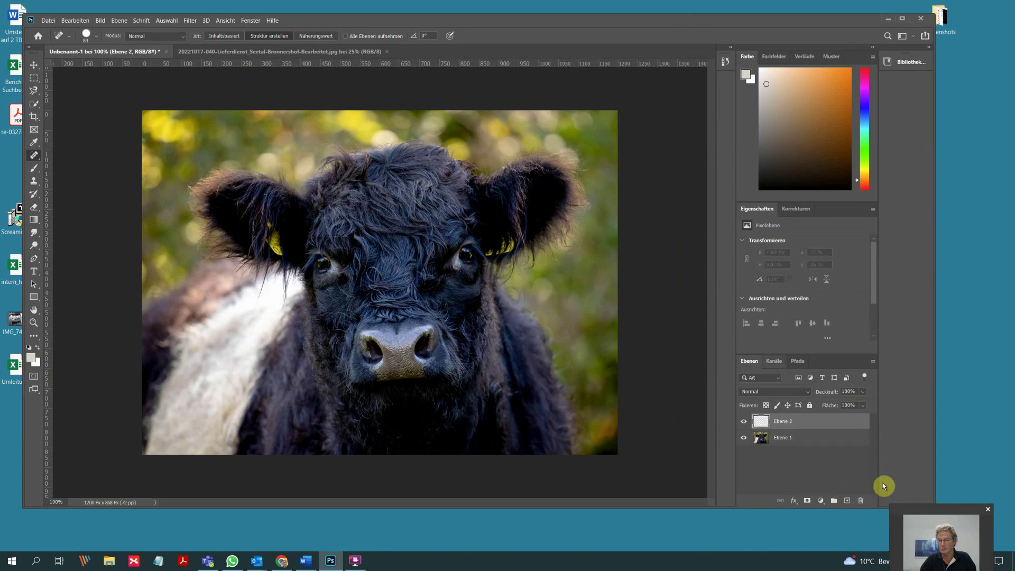
left_click(48, 20)
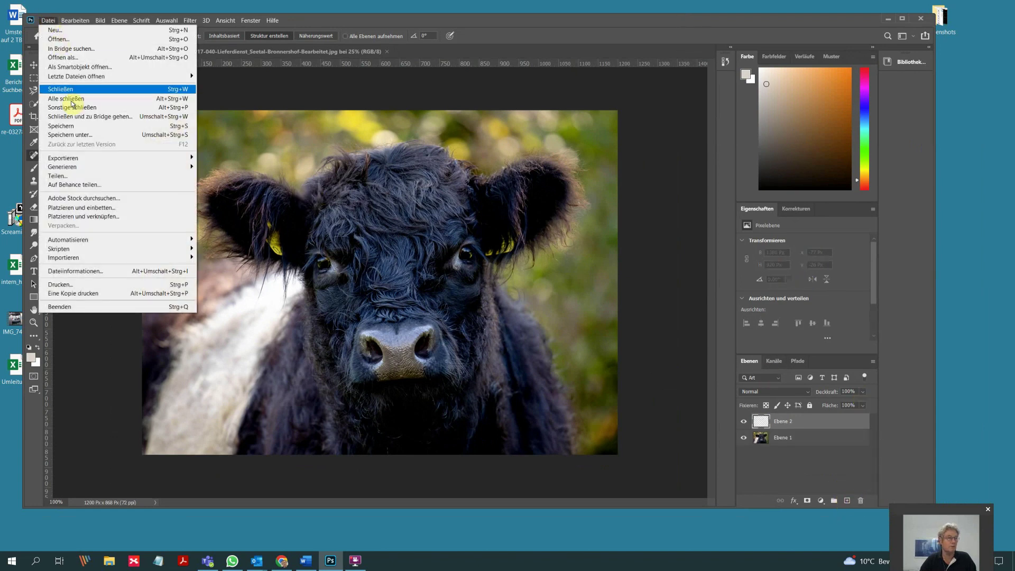
left_click(70, 40)
left_click(409, 189)
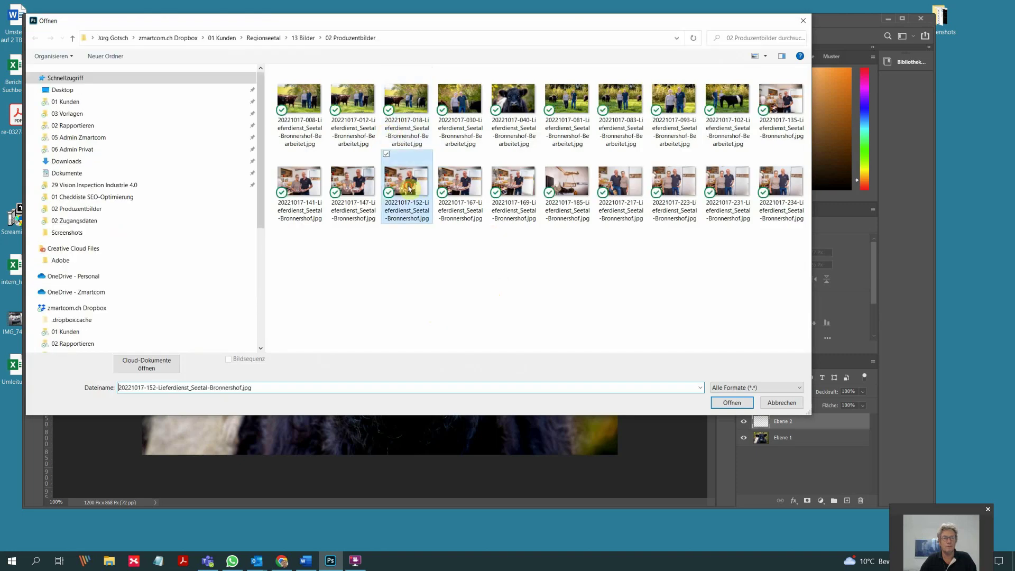
left_click(728, 401)
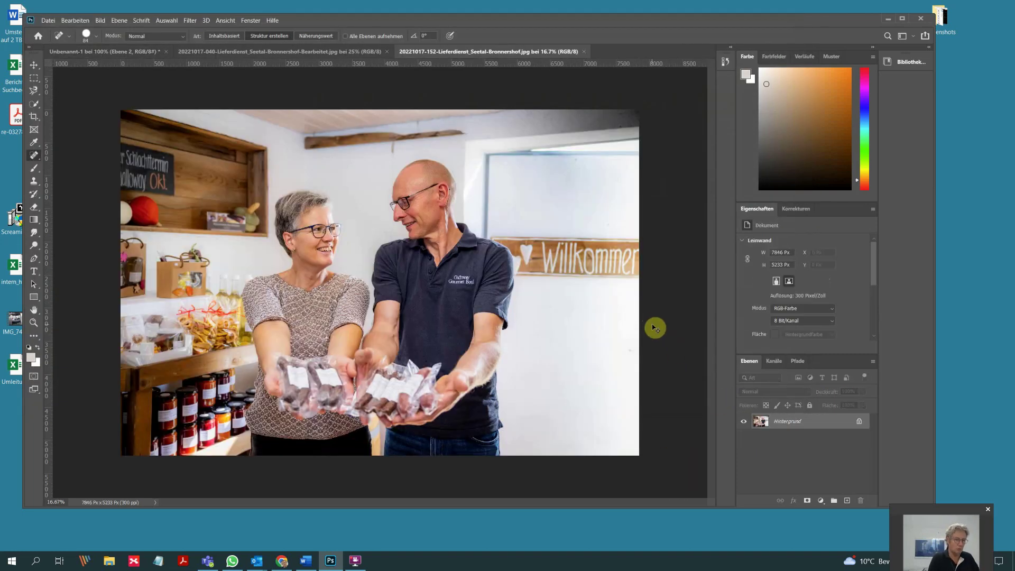
- Copy the entire photo of the couple and paste it into the empty layer Ebene 2 of Unbenannt-1
key("ctrl+a")
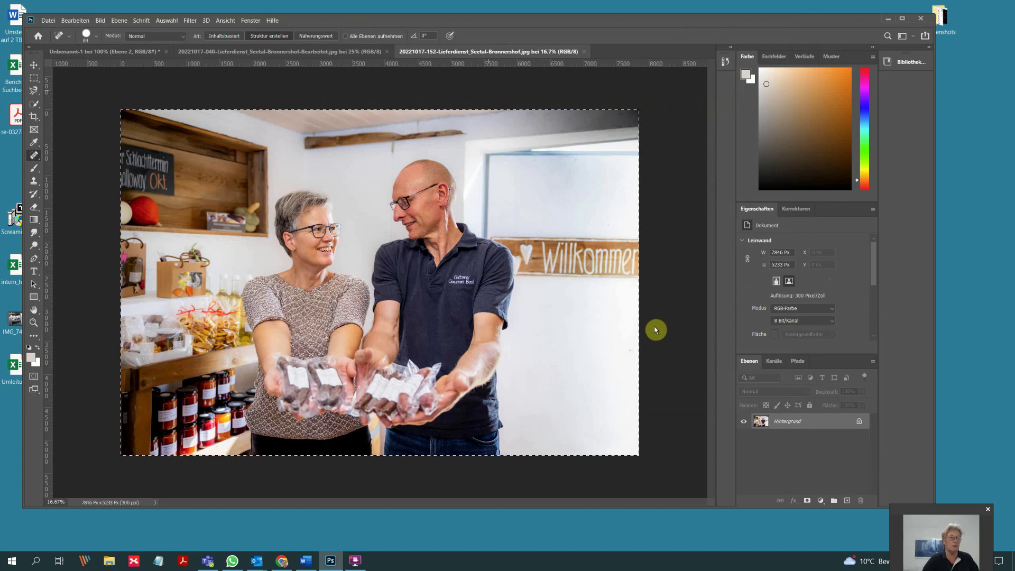
left_click(121, 51)
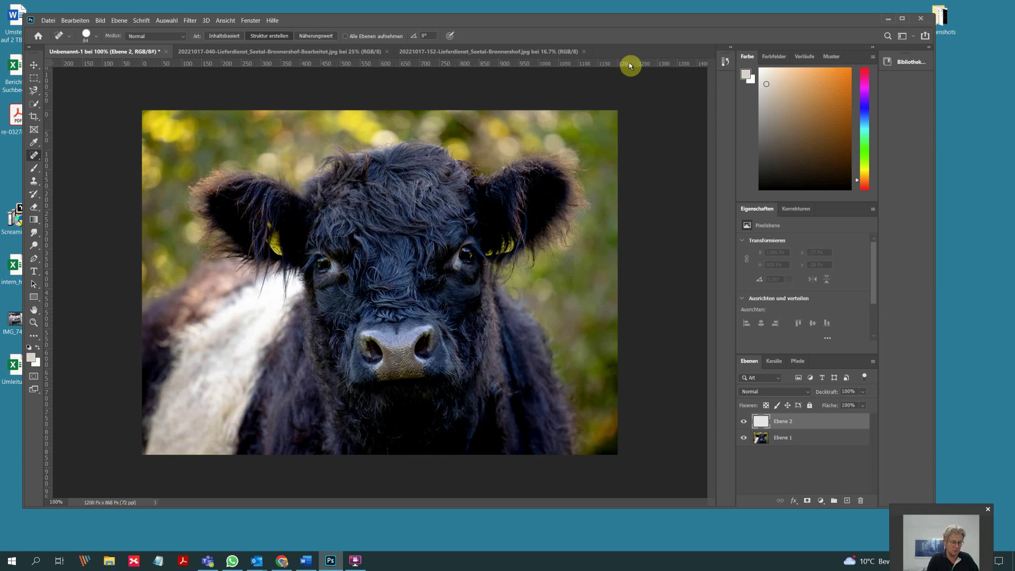
key("ctrl+v")
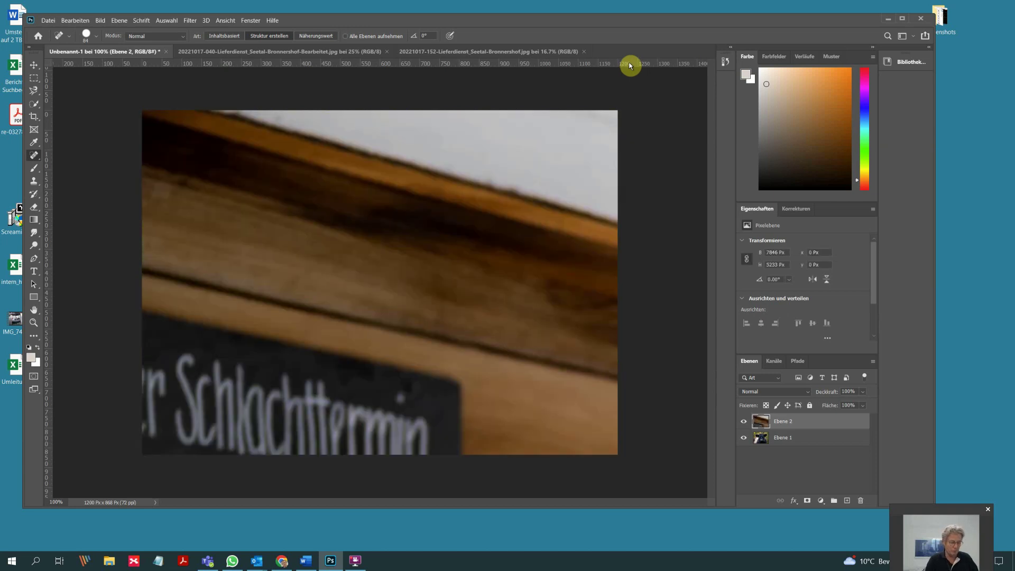
- Start transforming the pasted couple photo and scale it down proportionally to about 36%, moving its upper-left corner back to the canvas corner
key("ctrl+t")
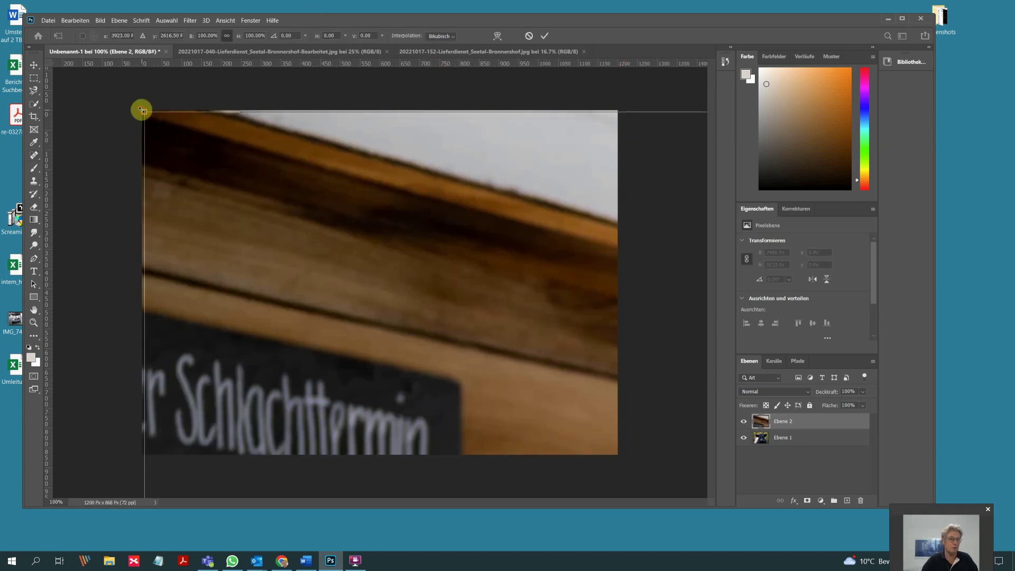
left_click_drag(142, 110, 561, 365)
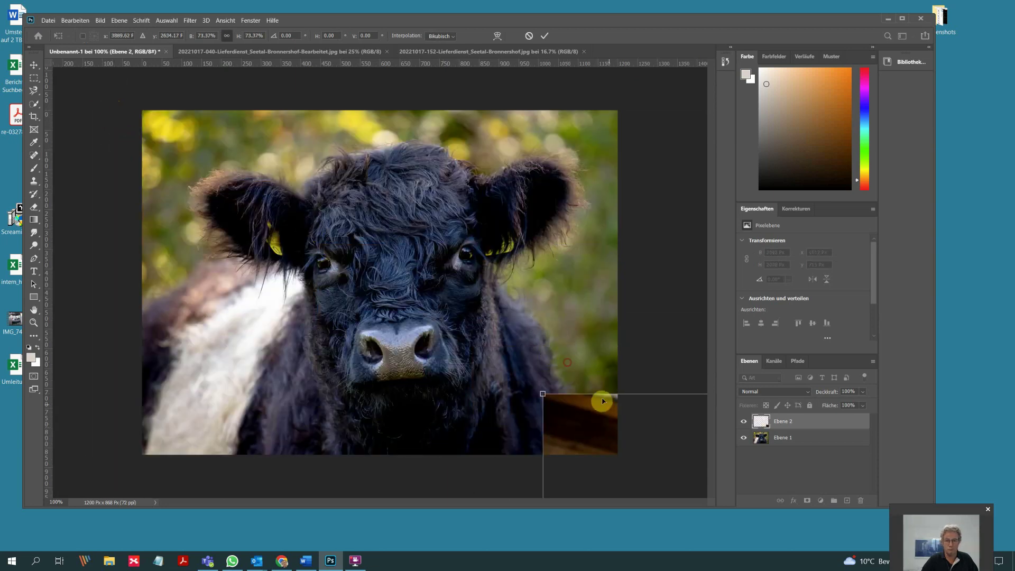
left_click_drag(600, 402, 258, 148)
left_click_drag(191, 133, 641, 415)
left_click_drag(659, 458, 503, 340)
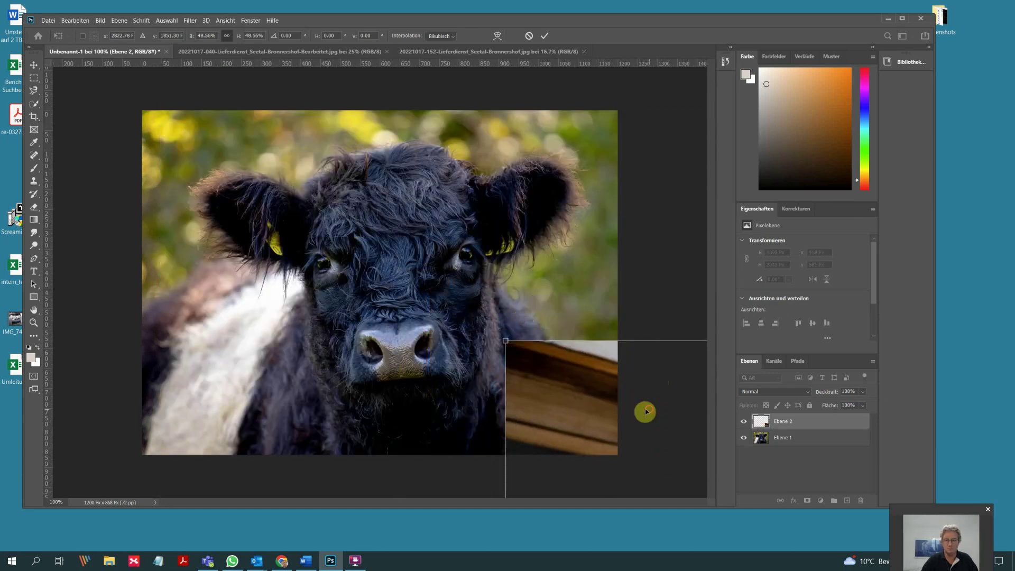
left_click_drag(644, 411, 250, 164)
left_click_drag(120, 99, 508, 358)
left_click_drag(665, 411, 249, 134)
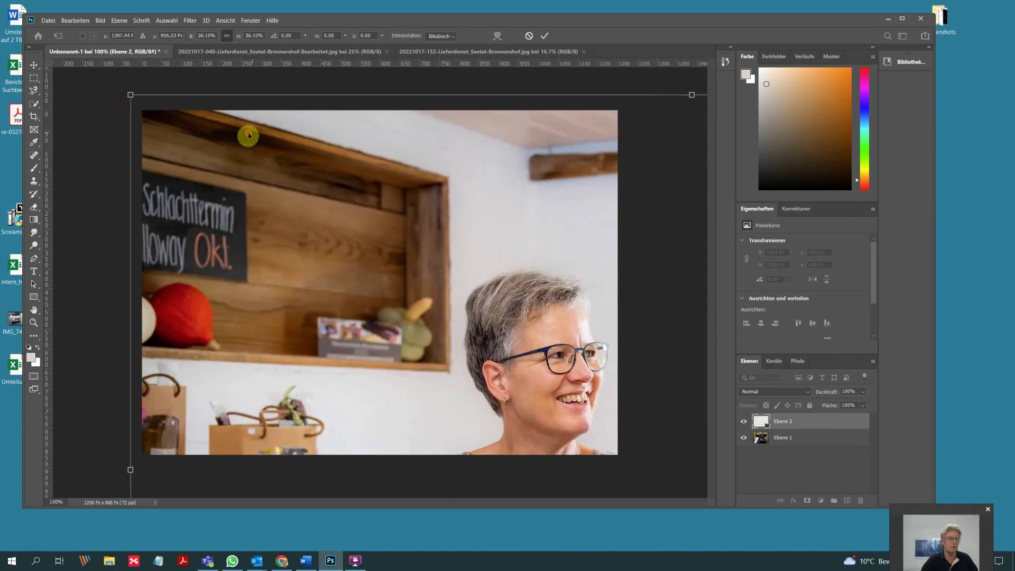
- Scale the couple photo on Ebene 2 proportionally to about 17%, position it to fill the canvas around both people, and apply the transformation
left_click_drag(130, 96, 532, 363)
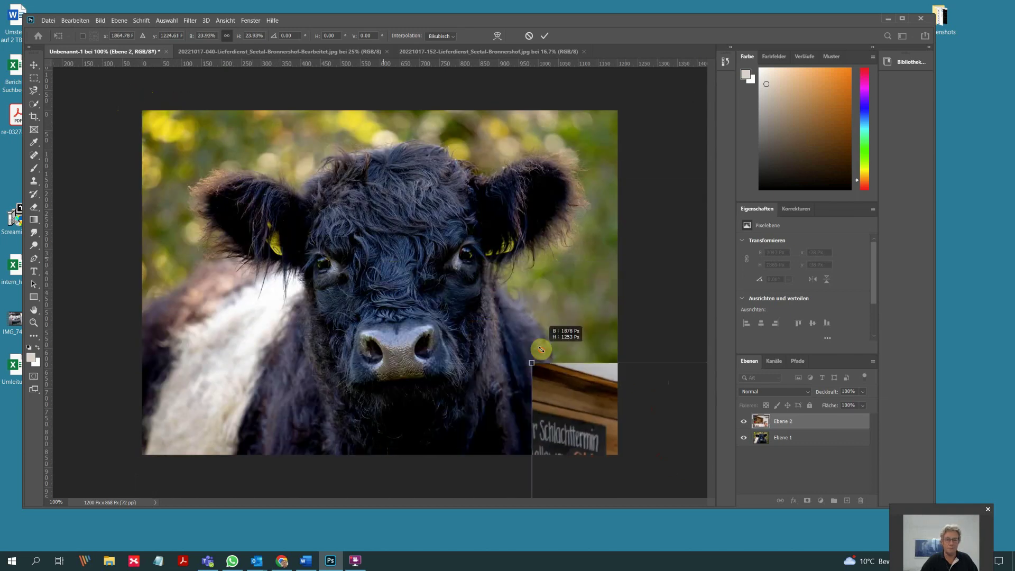
left_click_drag(585, 419, 143, 137)
left_click_drag(115, 101, 256, 283)
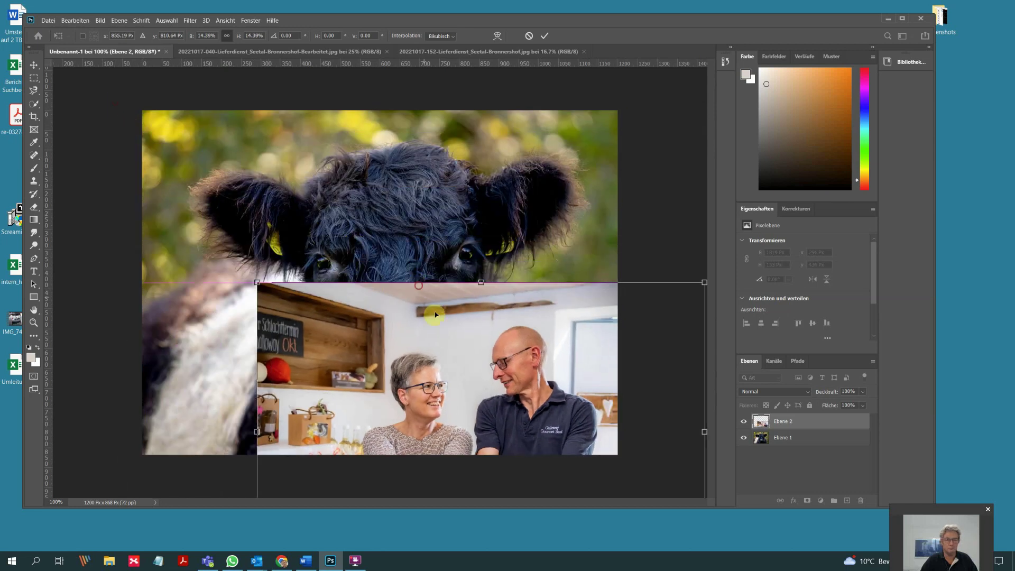
left_click_drag(421, 324, 329, 176)
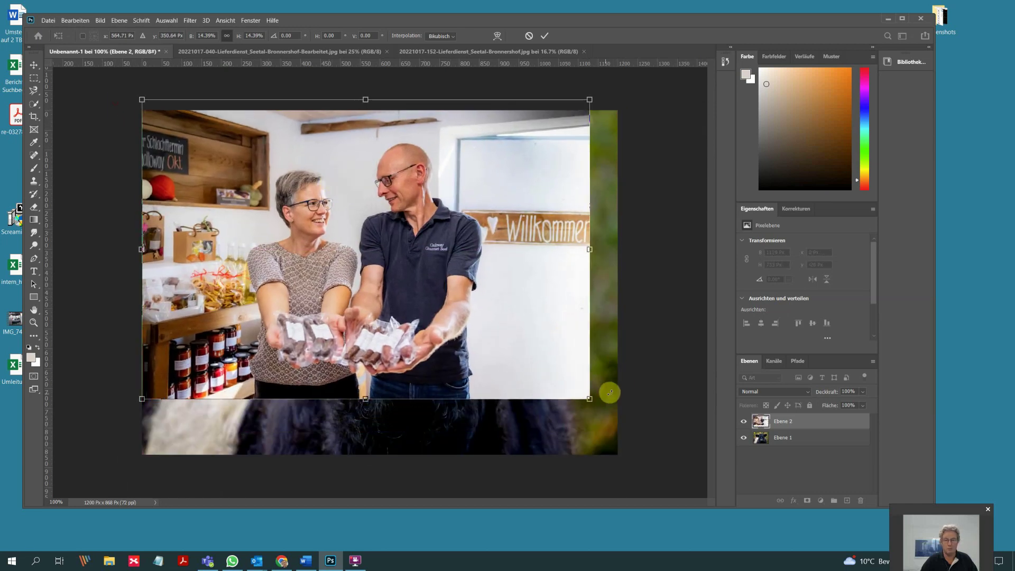
left_click_drag(589, 399, 663, 473)
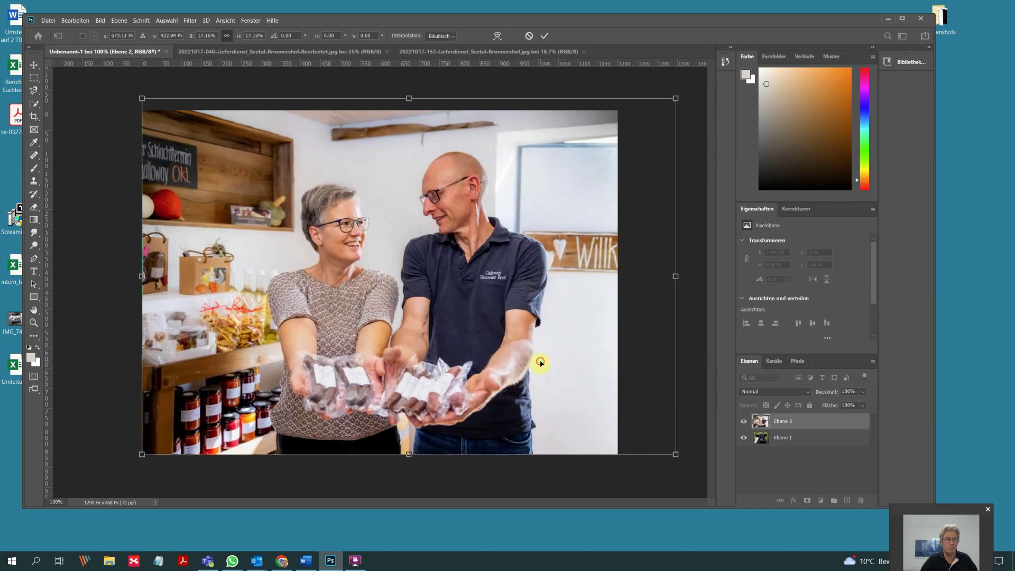
left_click_drag(539, 362, 513, 362)
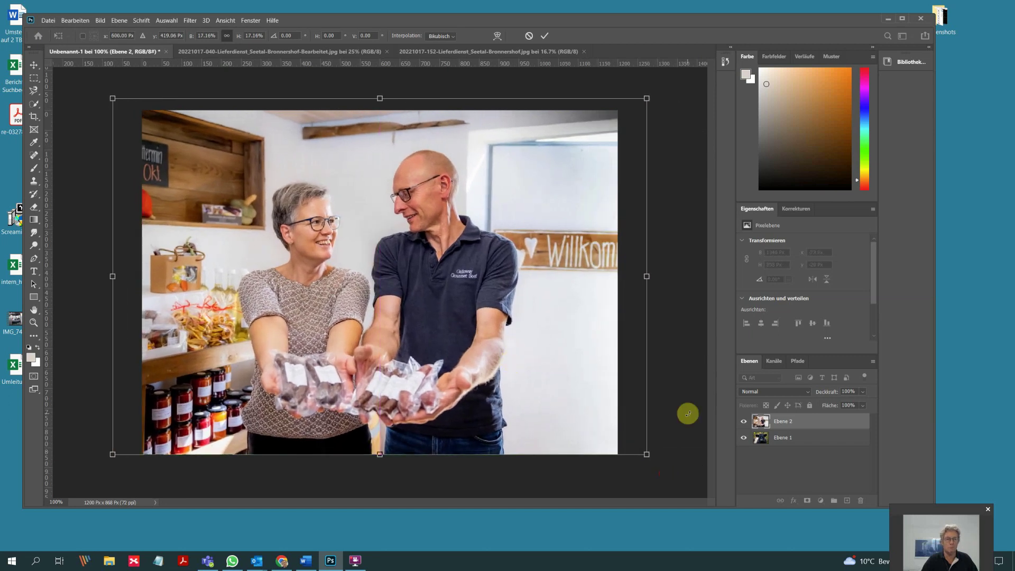
left_click(543, 37)
key("j")
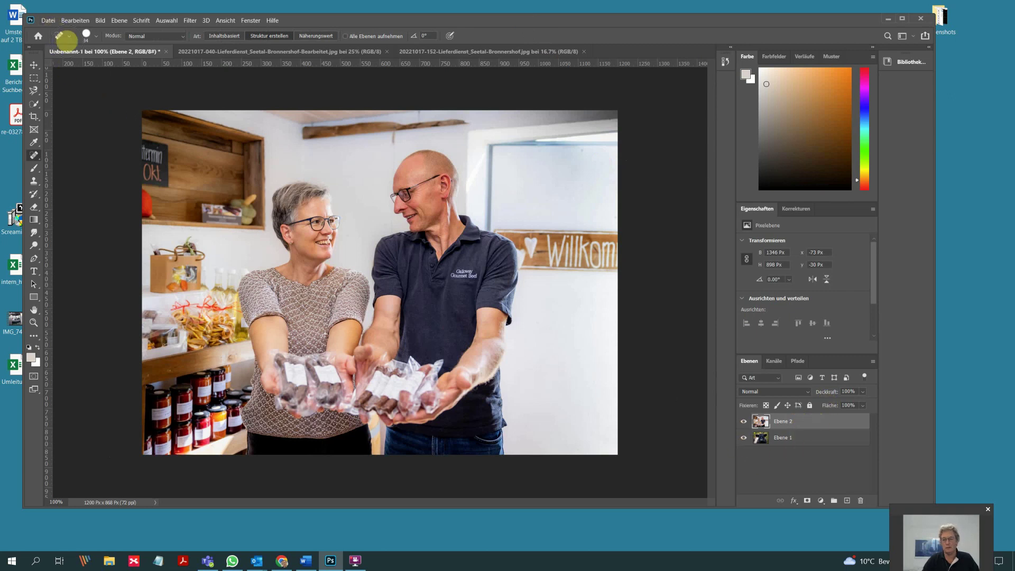
- Export the couple image for web (legacy) as a JPEG at quality 80, saving it to the Desktop as name-01
left_click(49, 21)
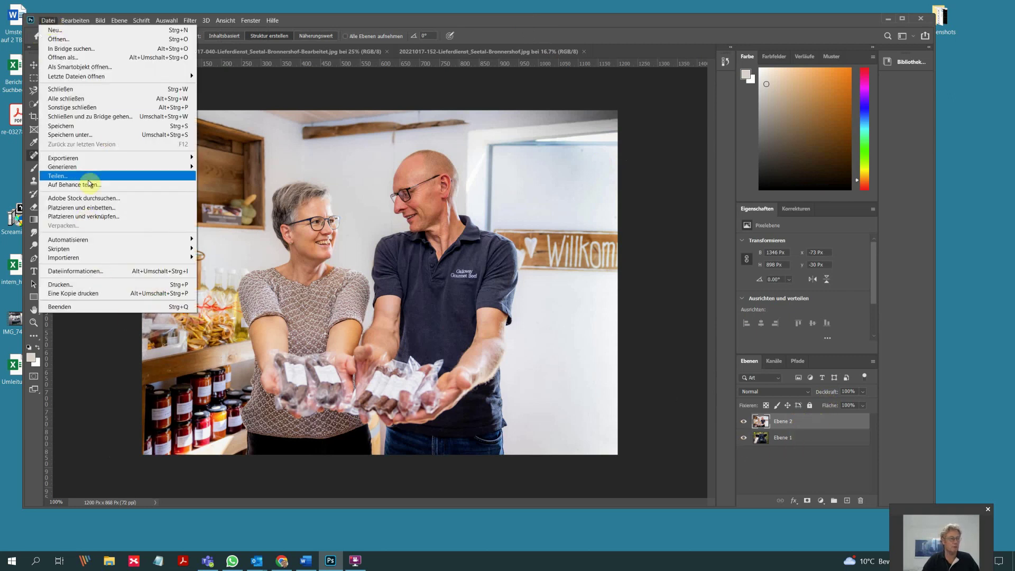
mouse_move(85, 159)
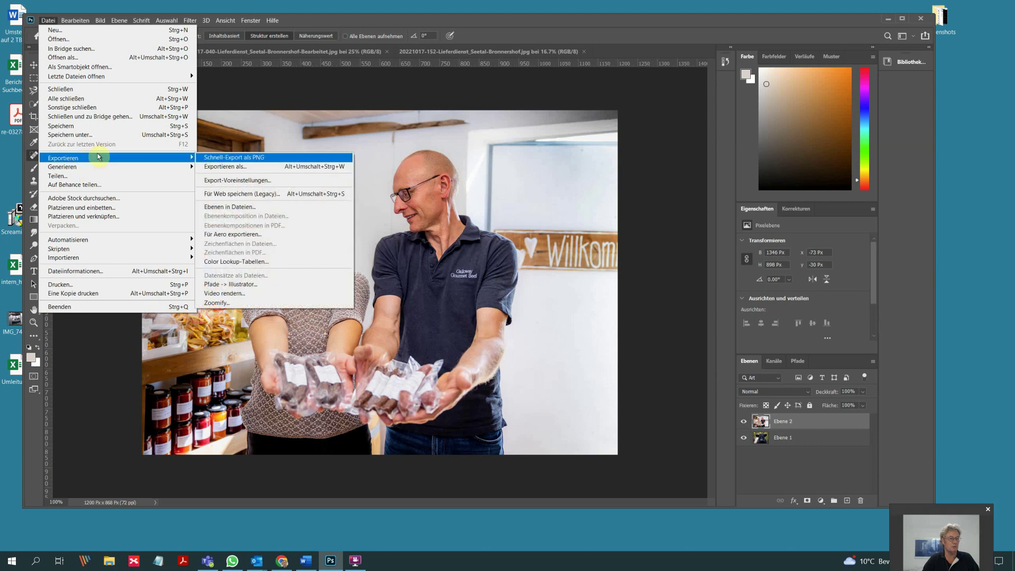
left_click(289, 194)
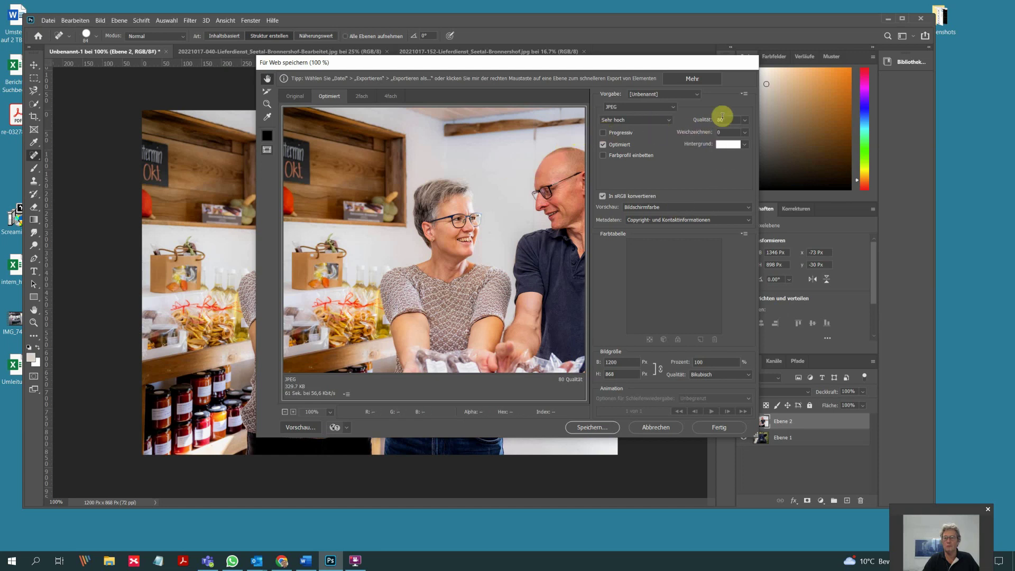
left_click(589, 425)
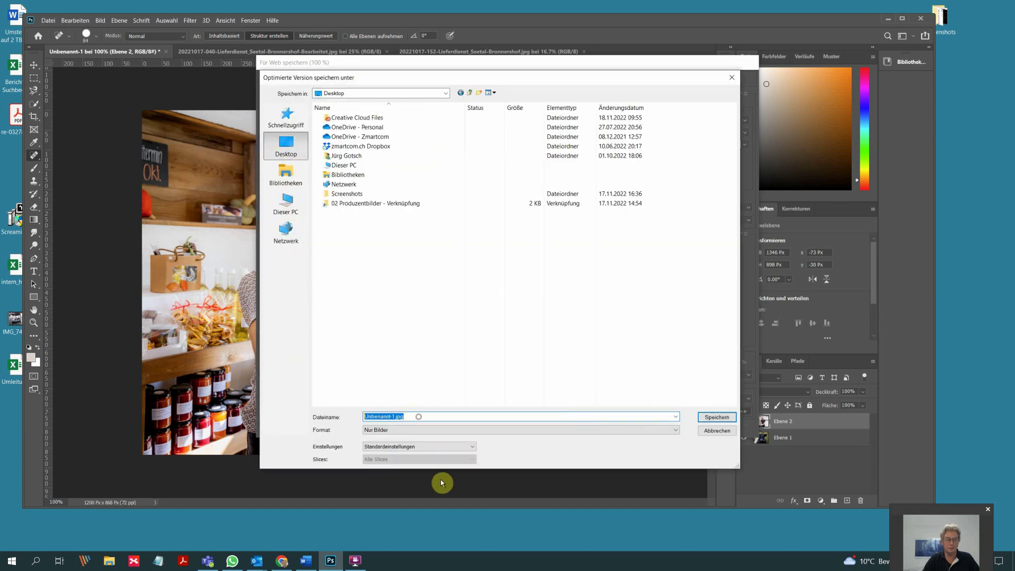
type("nam")
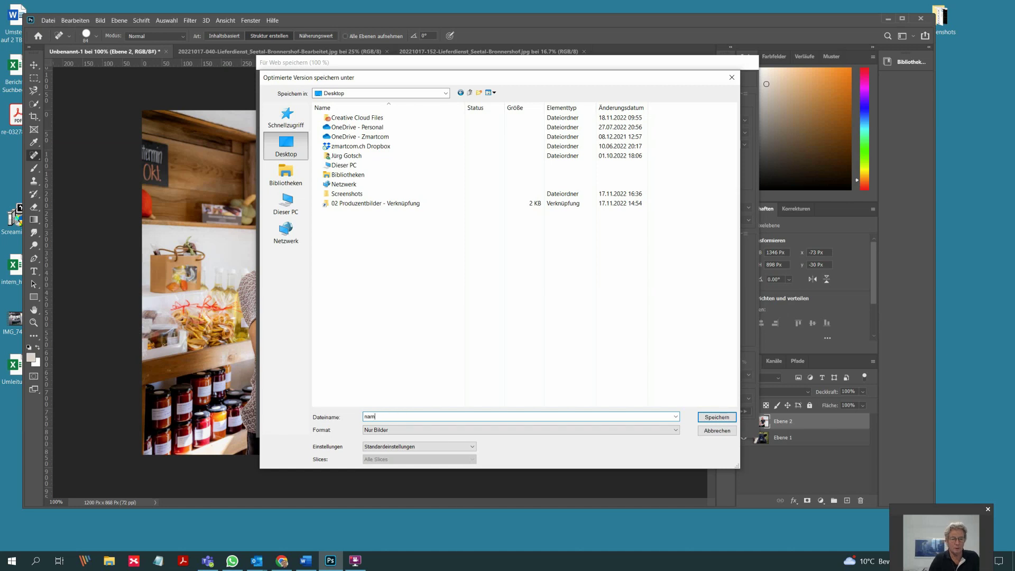
type("e")
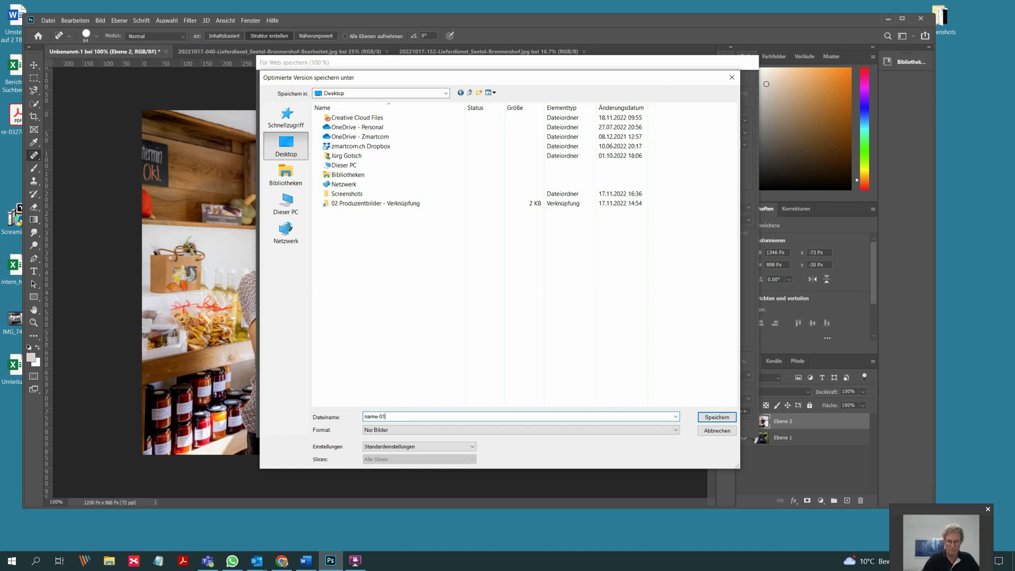
type("-01")
key("Return")
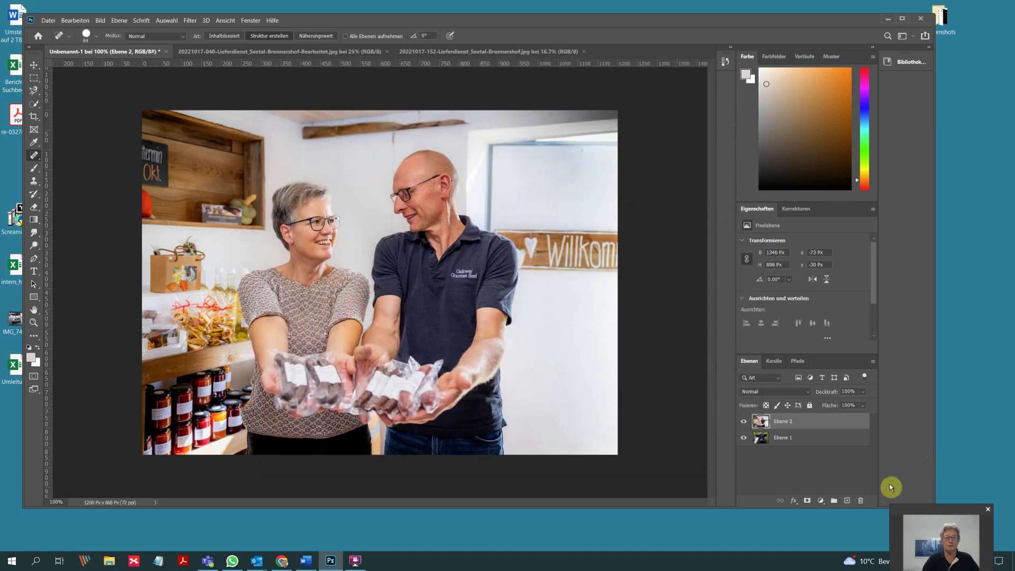
- Hide Ebene 2 and export the cow image for web (legacy) as a quality 80 JPEG, saving it to the Desktop as name-02.jpg
left_click(745, 422)
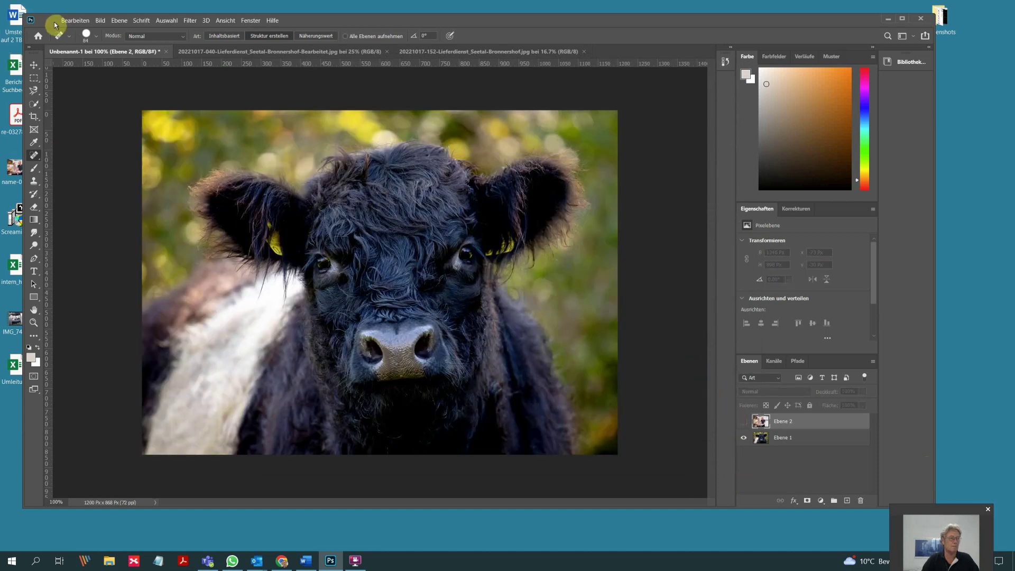
left_click(49, 20)
left_click(63, 158)
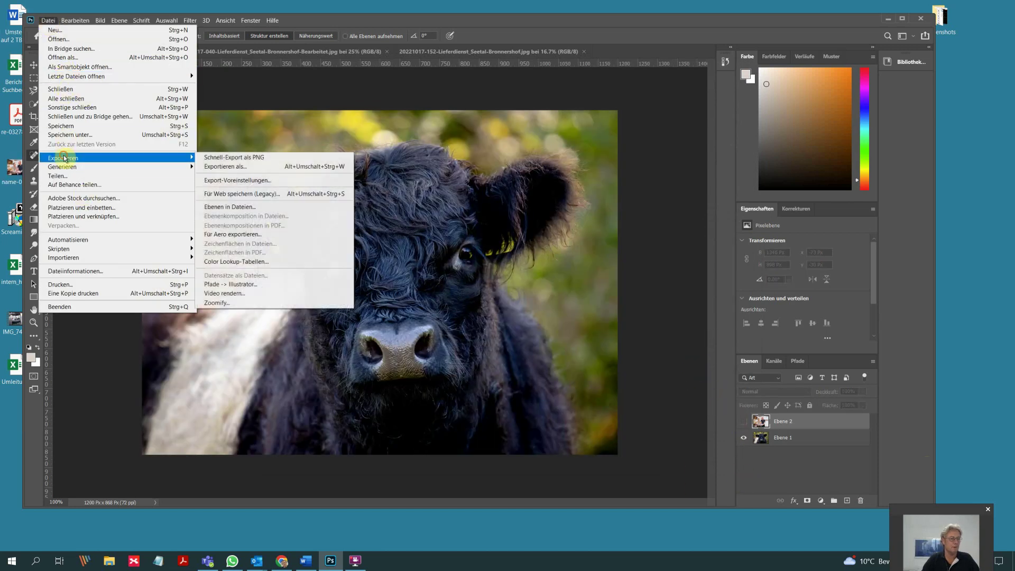
left_click(241, 194)
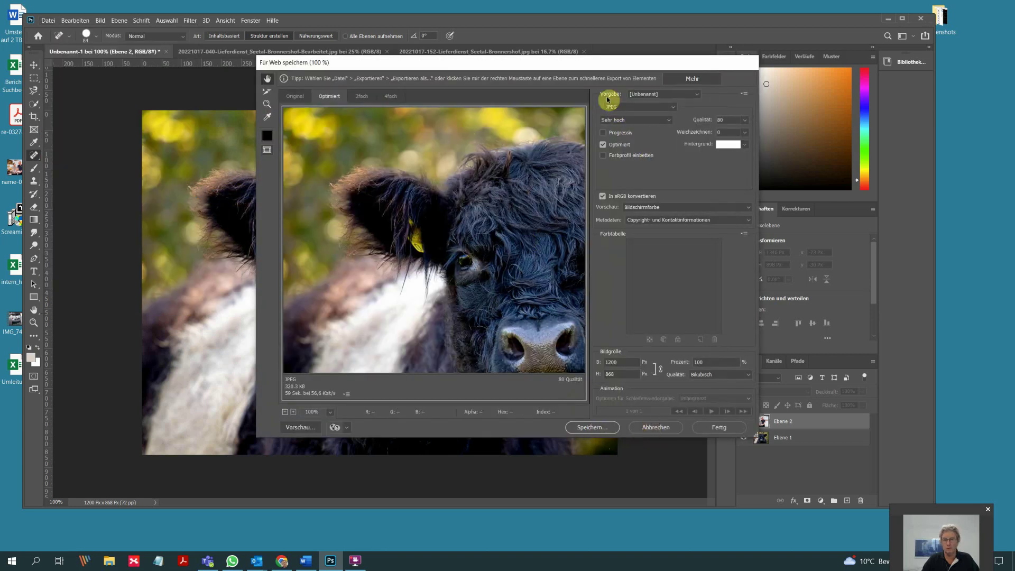
left_click(587, 427)
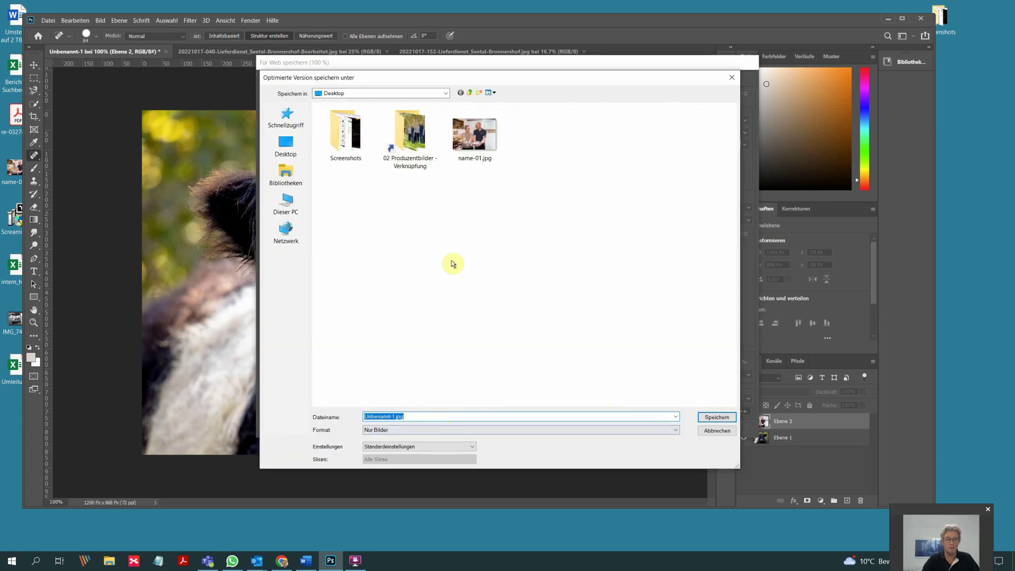
left_click(456, 175)
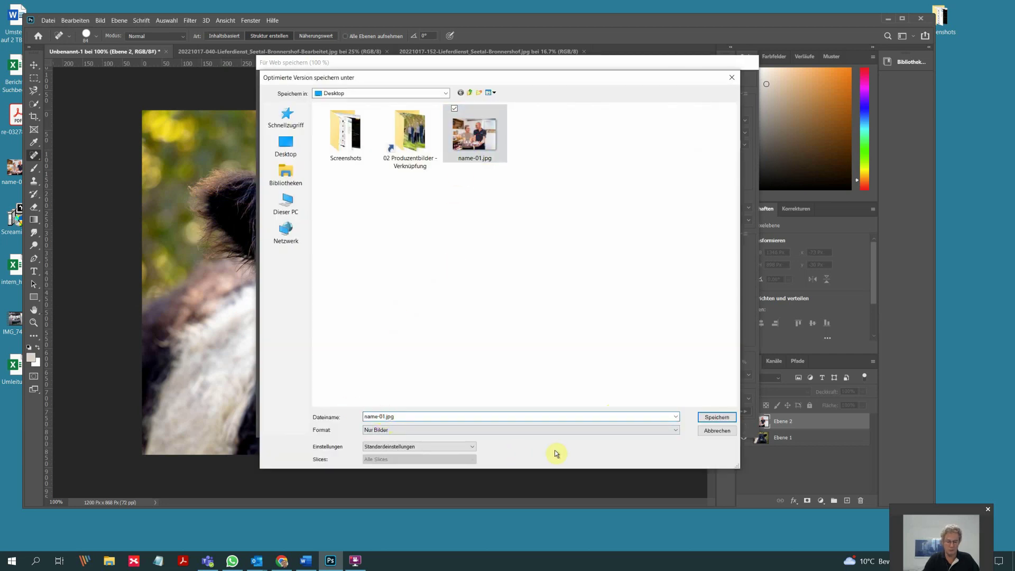
key("Return")
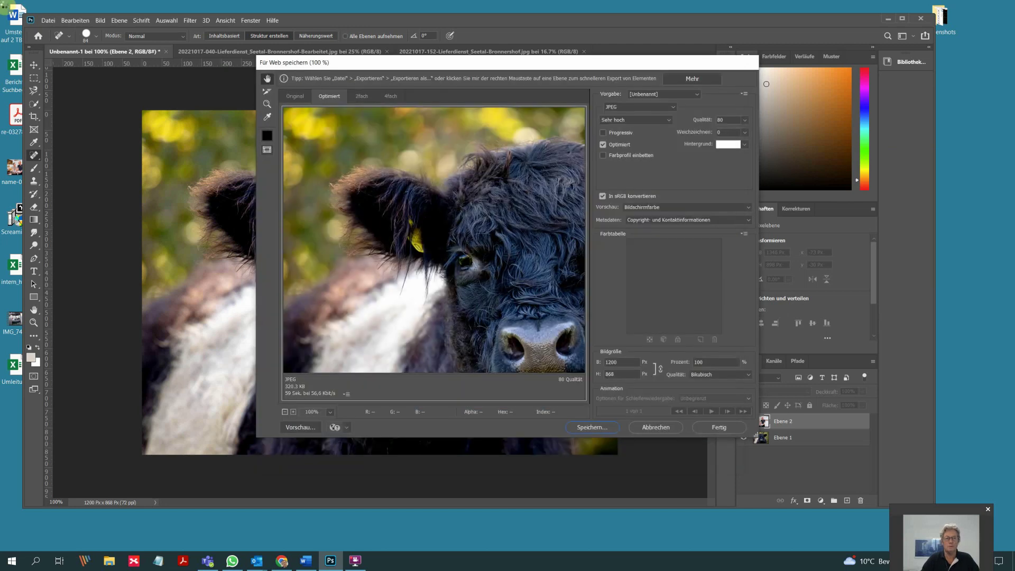
- Switch to the Windows desktop and move the exported files name-01.jpg and name-02.jpg together into the empty area beside the other icons
left_click(887, 19)
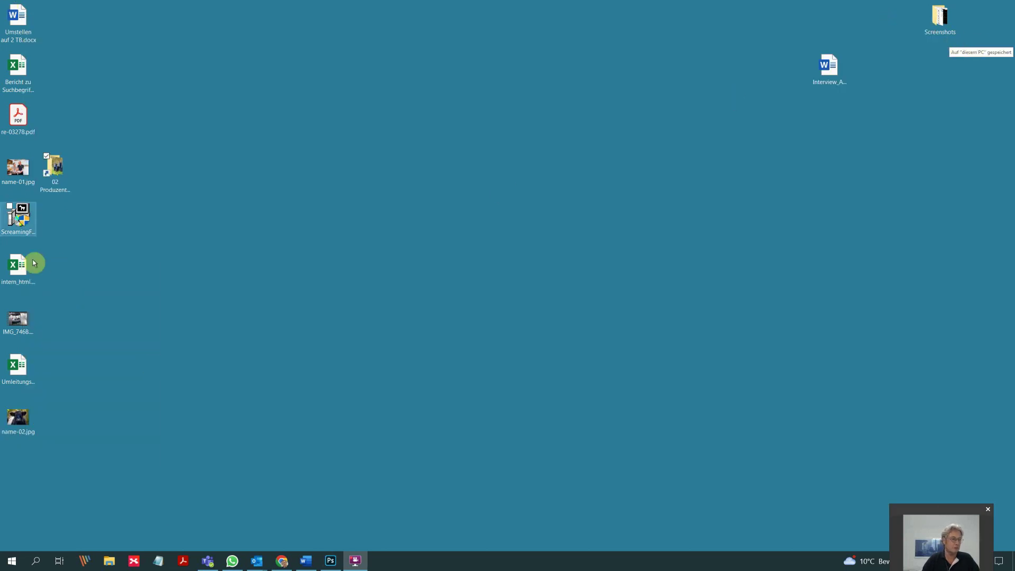
left_click_drag(18, 167, 342, 206)
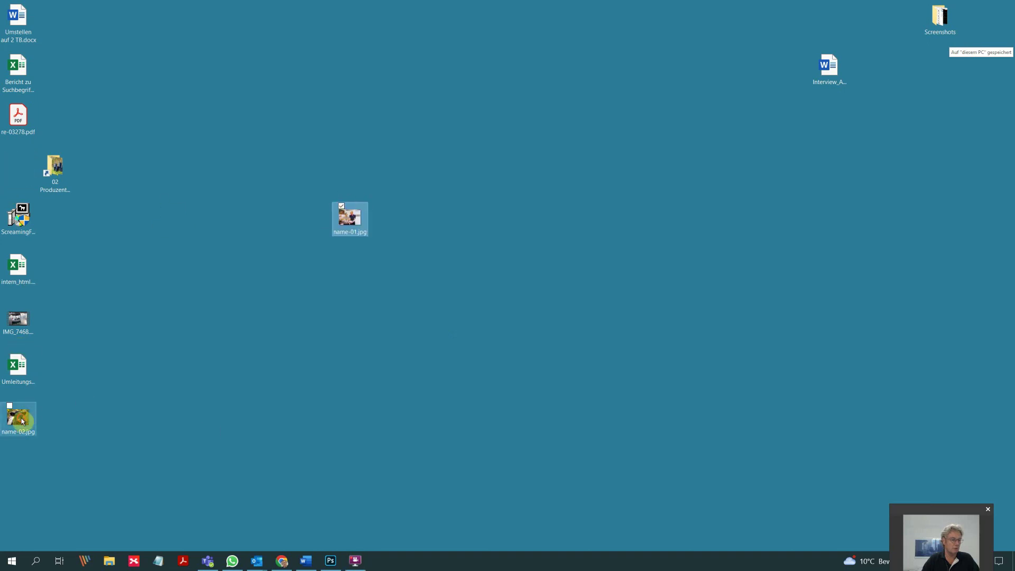
left_click_drag(17, 417, 392, 268)
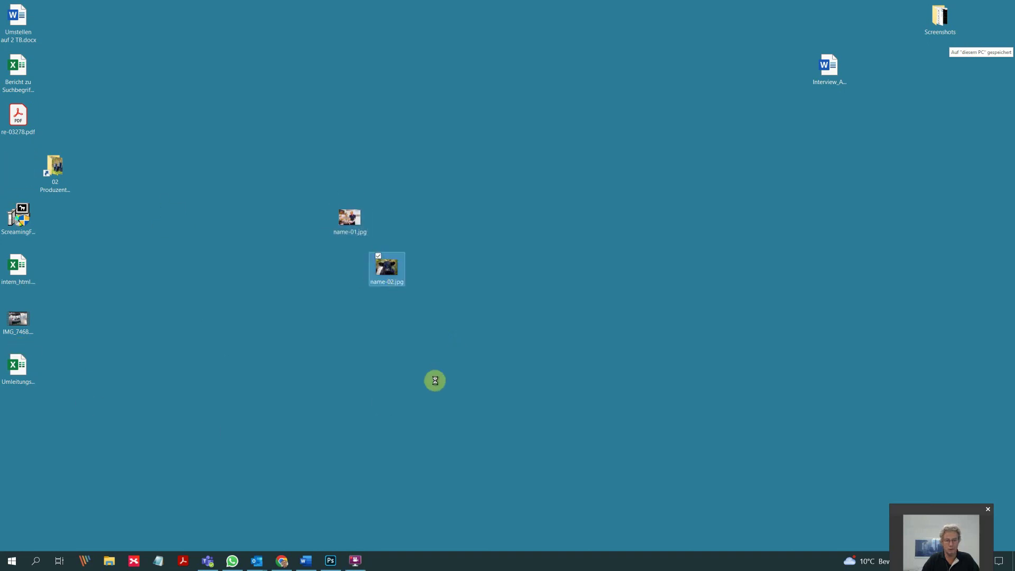
- Open the properties of name-02.jpg to check its file size, and move the dialog clear of the two image files
right_click(396, 269)
left_click(446, 542)
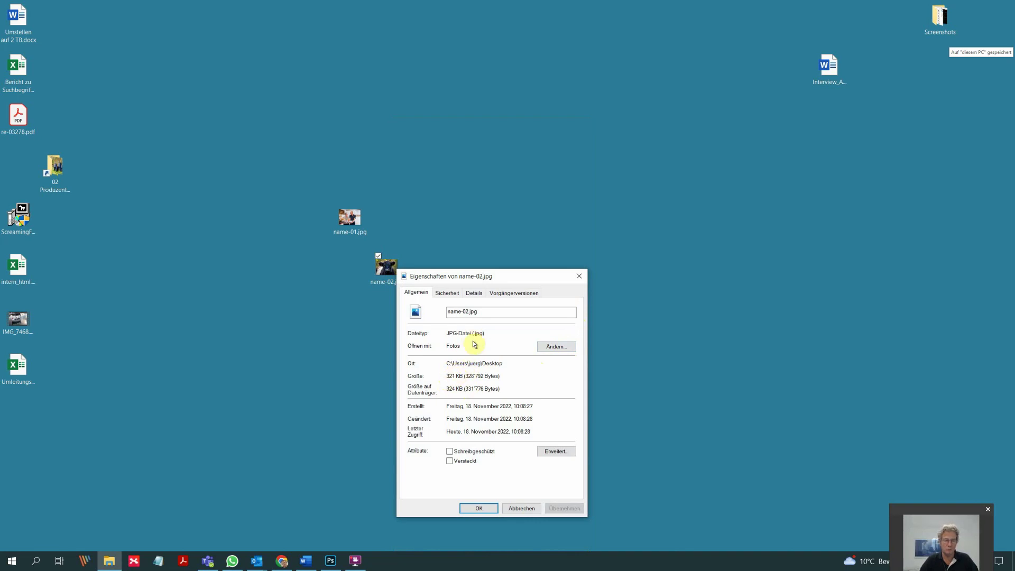
left_click_drag(505, 275, 590, 155)
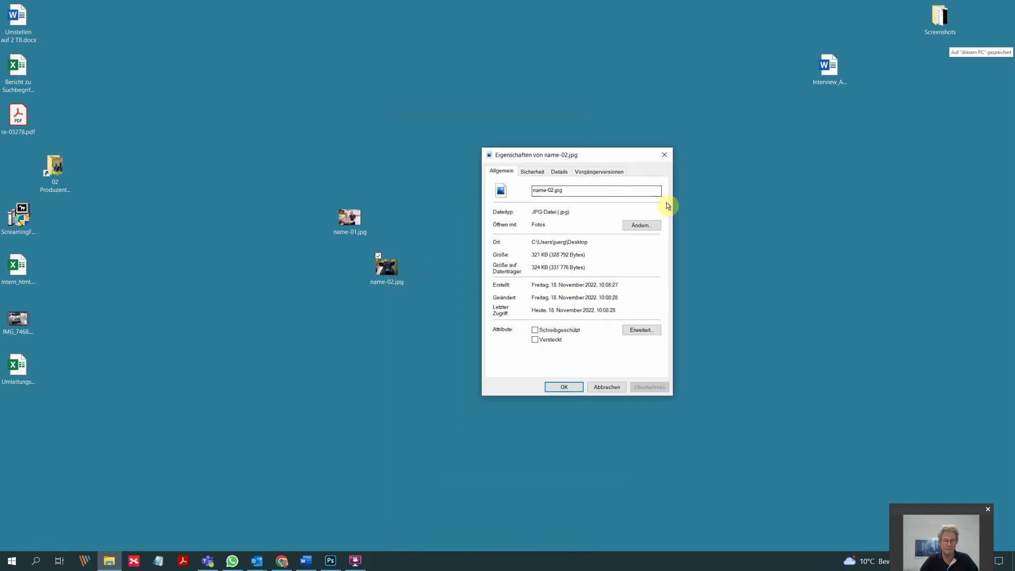